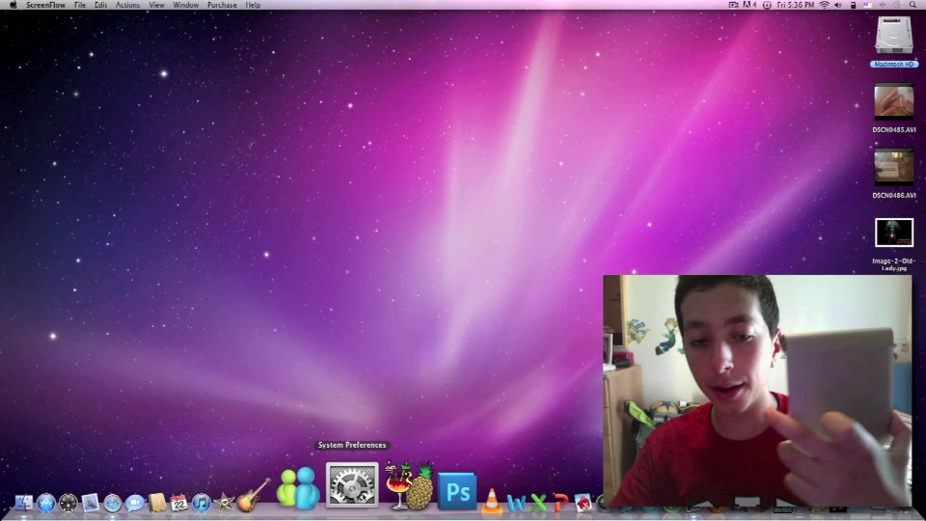
Open the Trackpad pane in System Preferences.
left_click(360, 492)
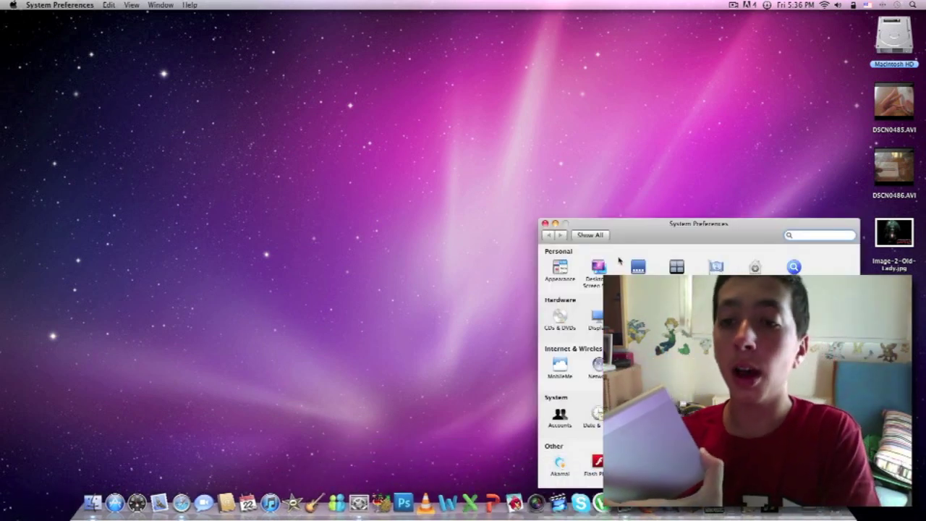
left_click_drag(620, 224, 544, 192)
left_click(439, 177)
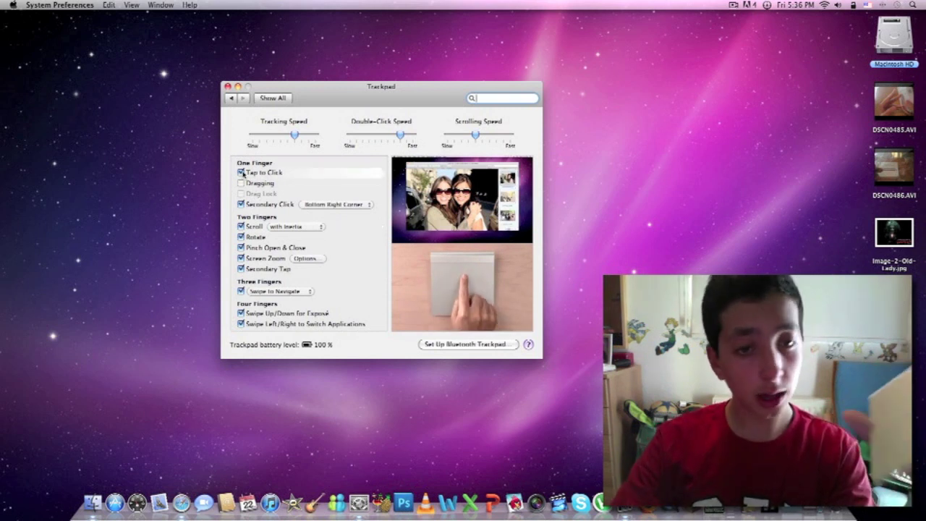
Toggle Tap to Click off and on twice, leaving it enabled, and quit System Preferences.
left_click(241, 173)
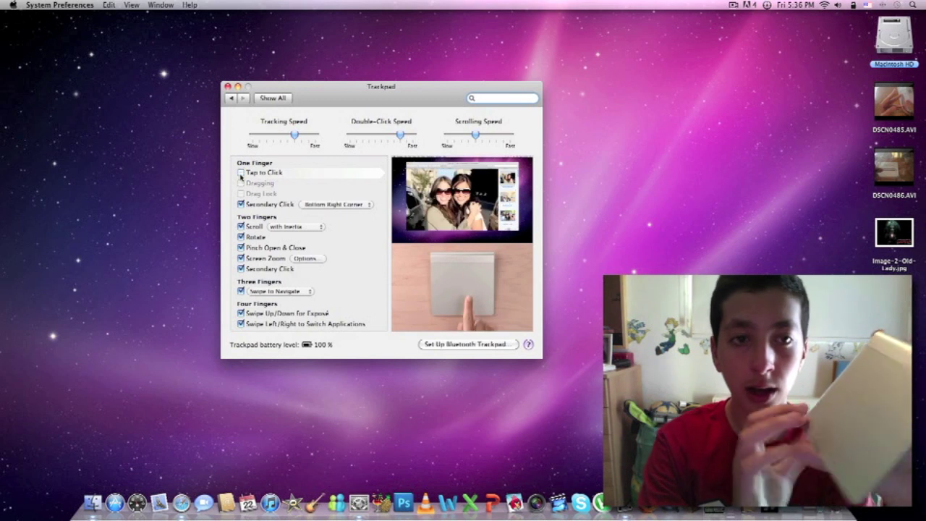
left_click(240, 173)
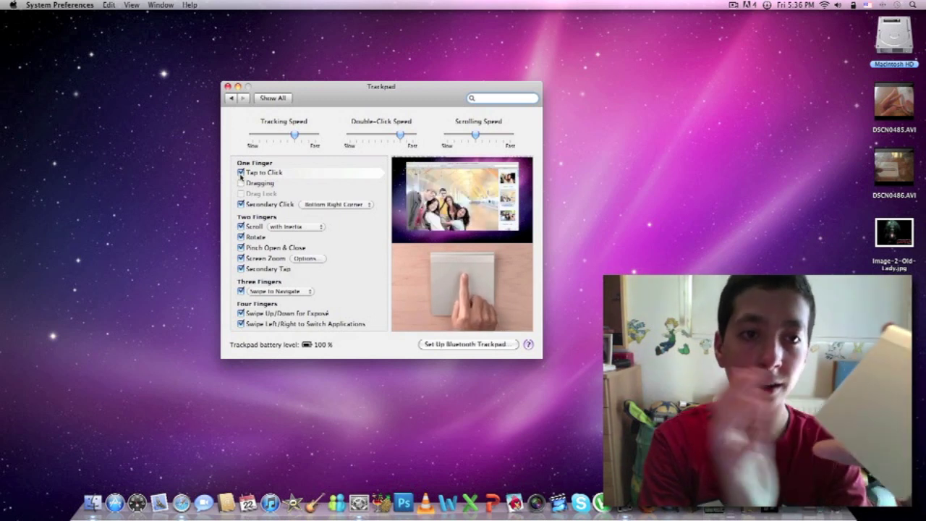
left_click(241, 174)
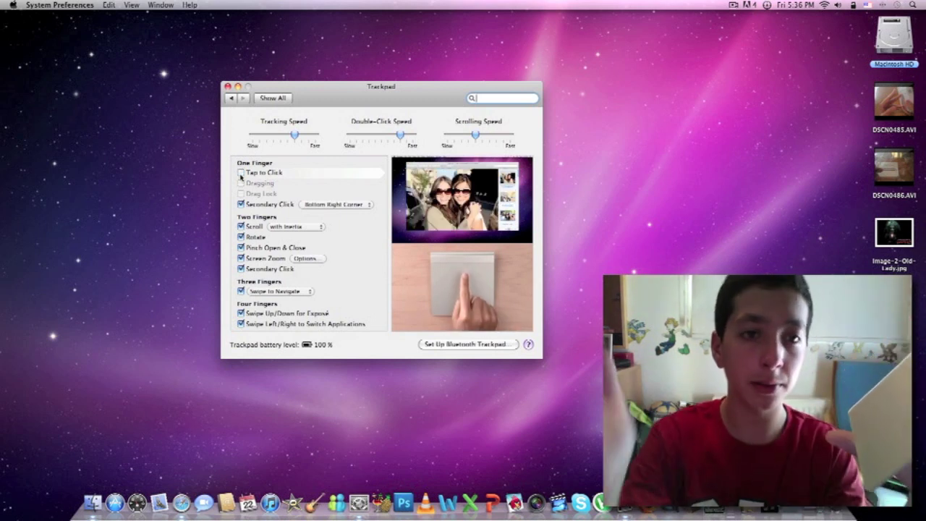
left_click(241, 173)
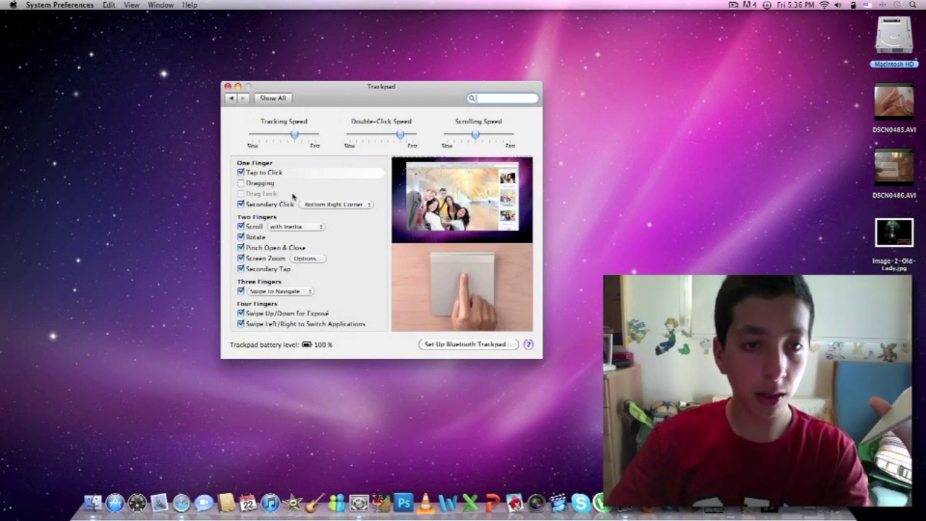
left_click(227, 86)
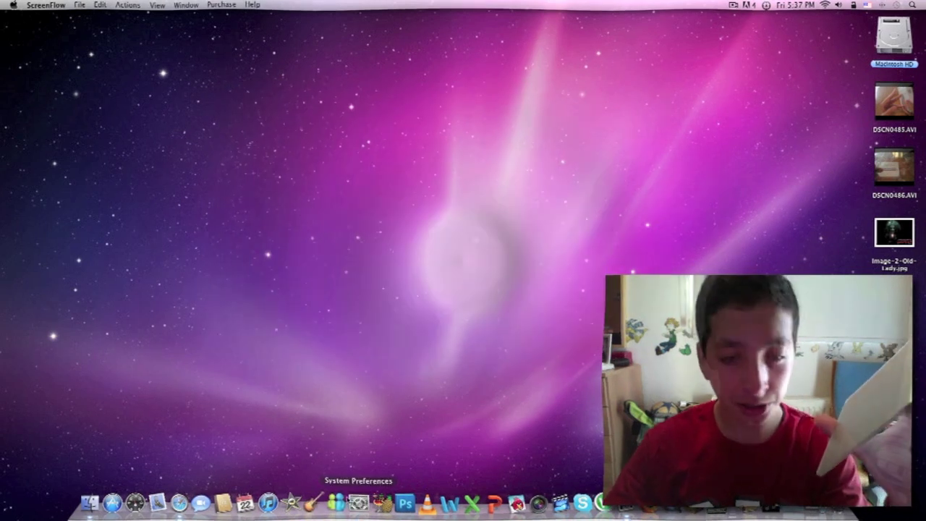
In Safari, visit the Minecraft bookmark, then Google 'youtube' and open the YouTube result.
left_click(197, 498)
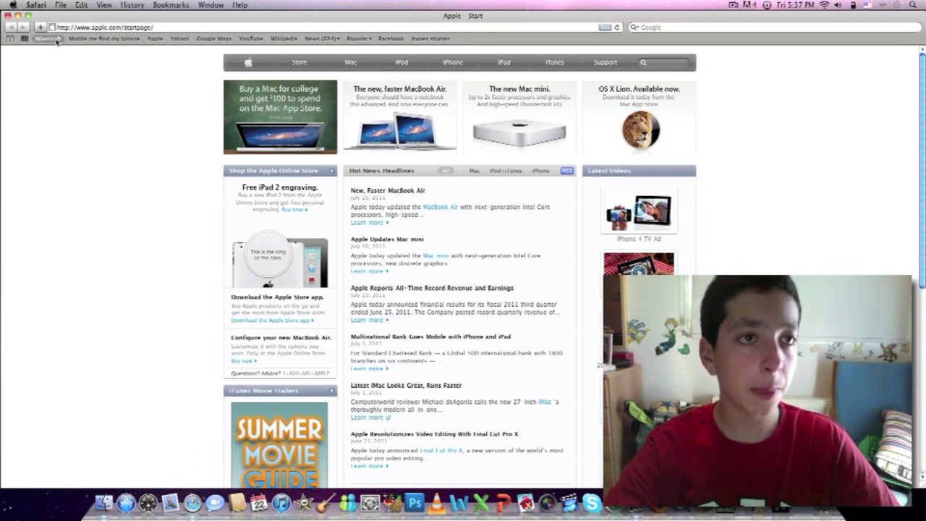
left_click(56, 40)
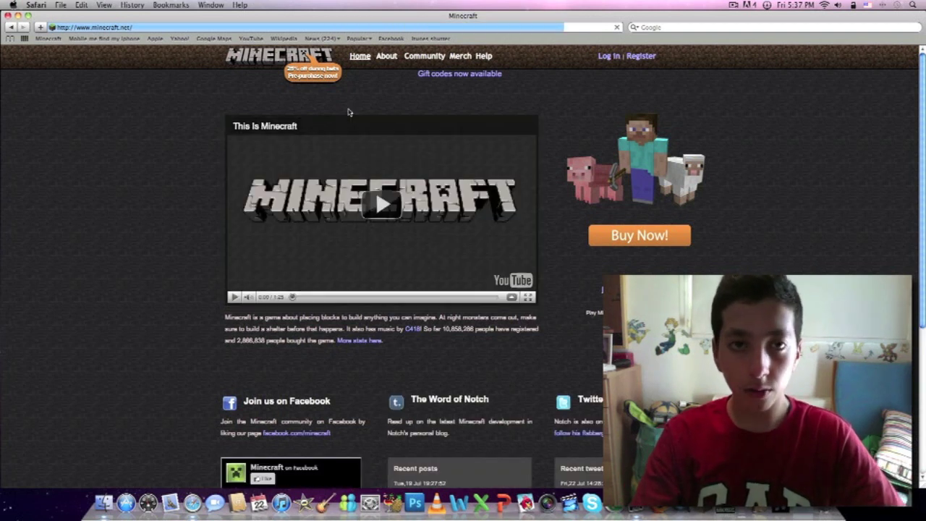
left_click(663, 26)
type("yout")
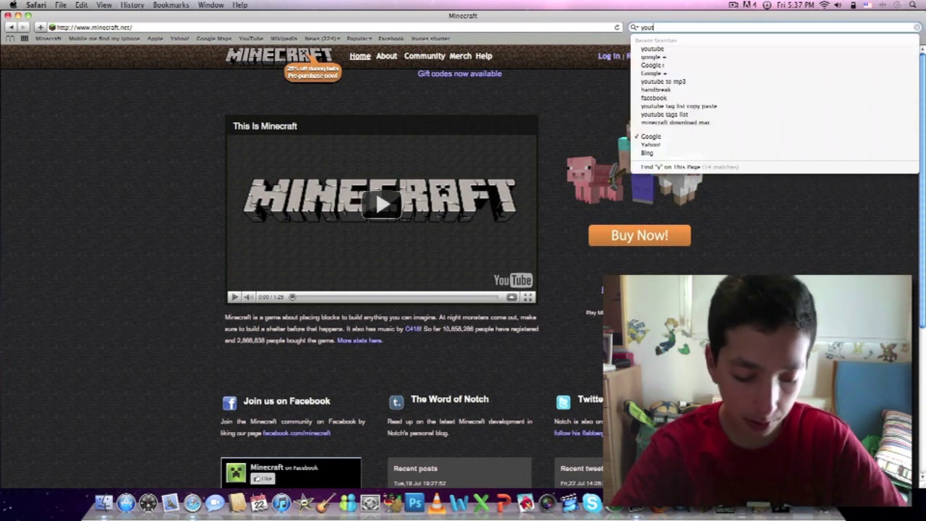
type("ube")
key("Return")
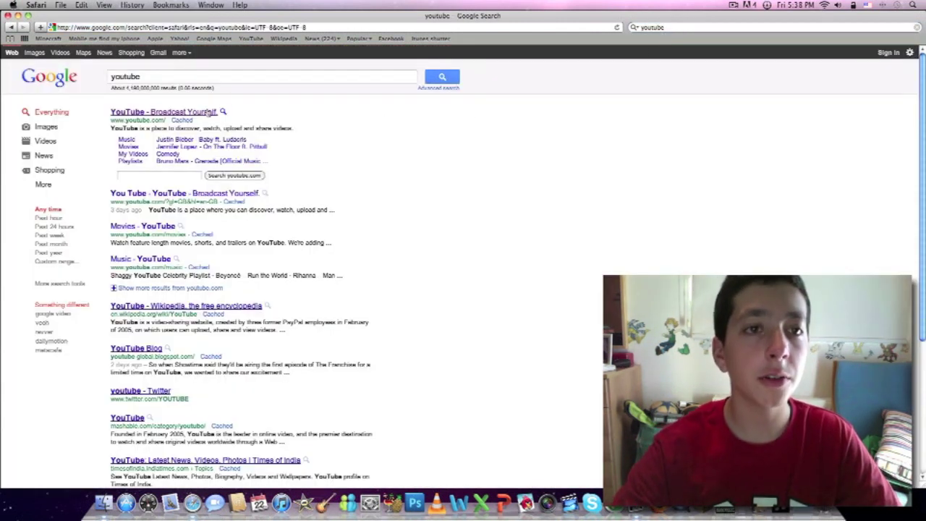
left_click(208, 112)
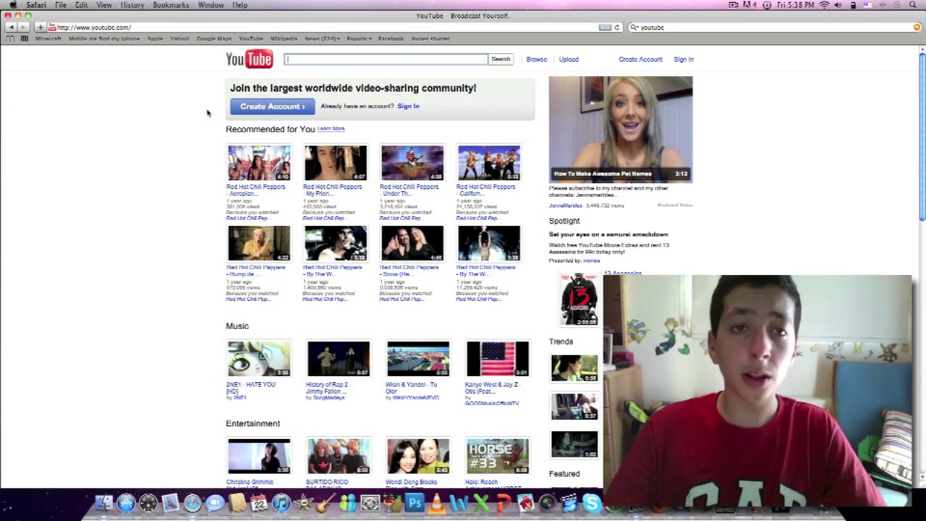
left_click(316, 58)
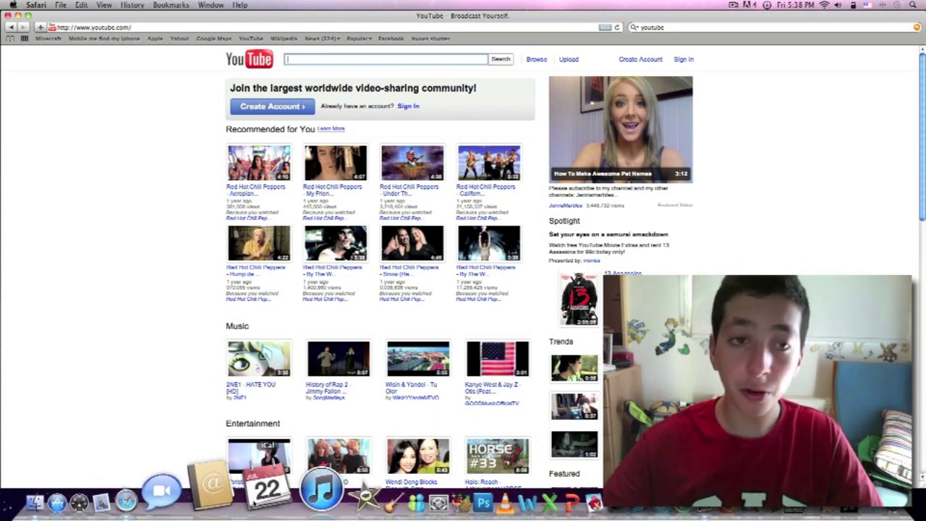
left_click(261, 502)
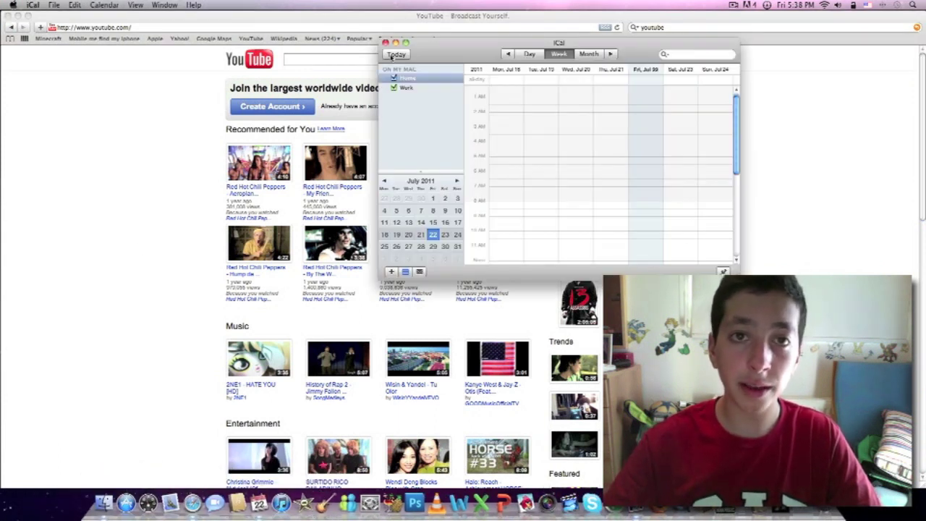
left_click(386, 43)
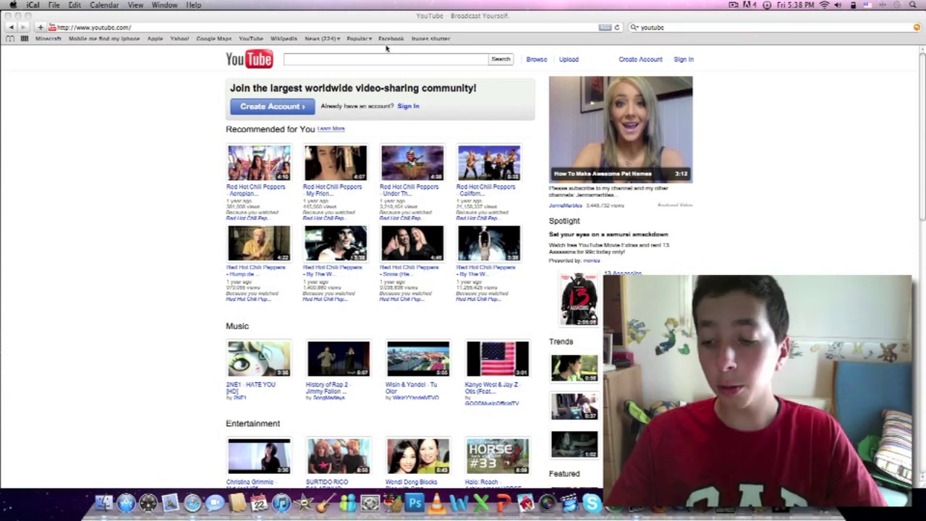
left_click(384, 58)
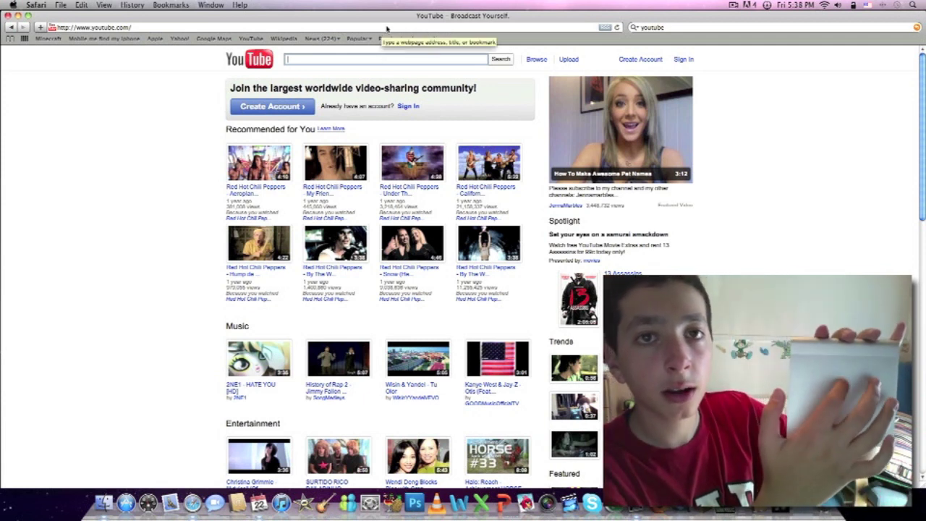
left_click(355, 57)
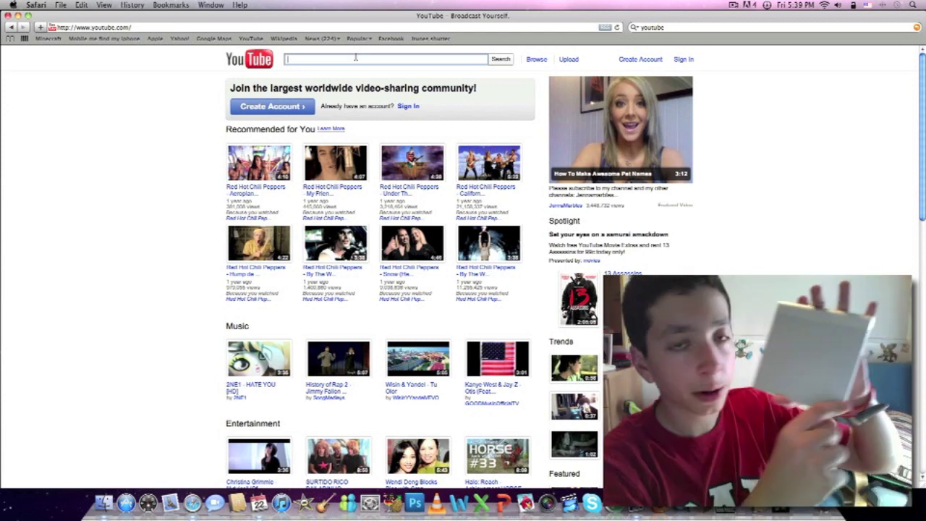
Show and dismiss the search field's context menu, then select and deselect page text.
right_click(352, 58)
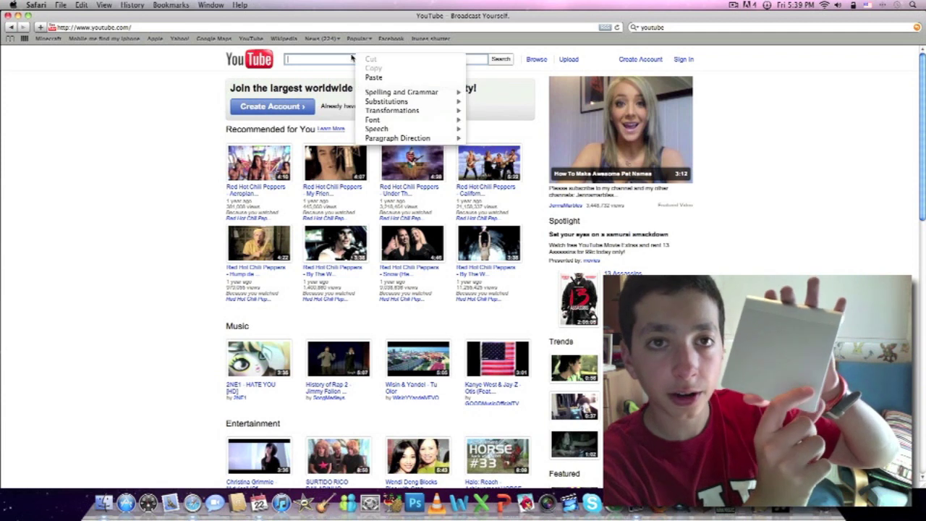
left_click(352, 57)
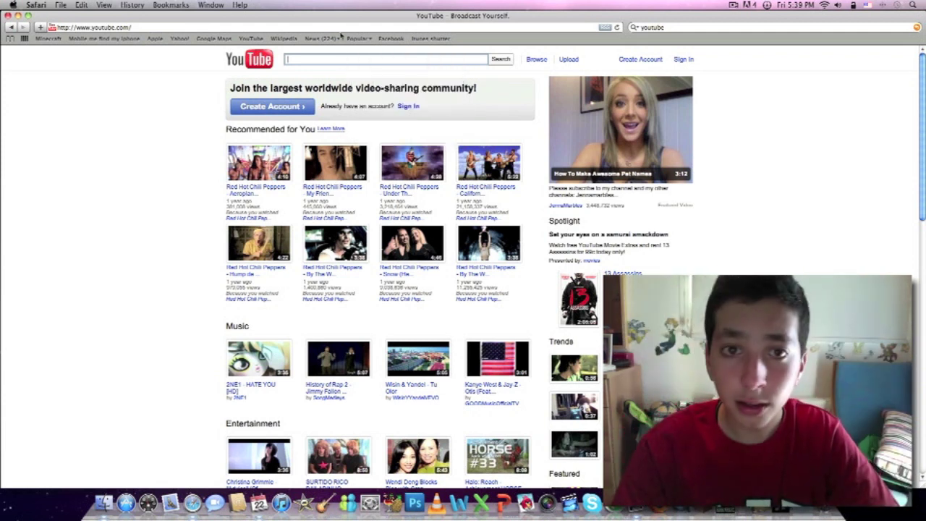
left_click_drag(19, 425, 265, 197)
left_click(133, 253)
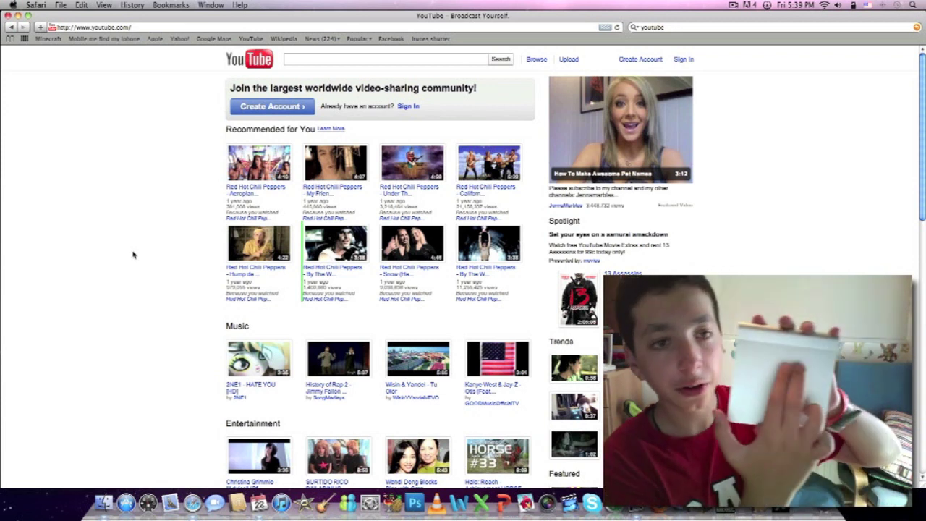
Scroll the YouTube homepage down and back up, then bring up the Command-Tab app switcher.
scroll(85, 392, "down", 10)
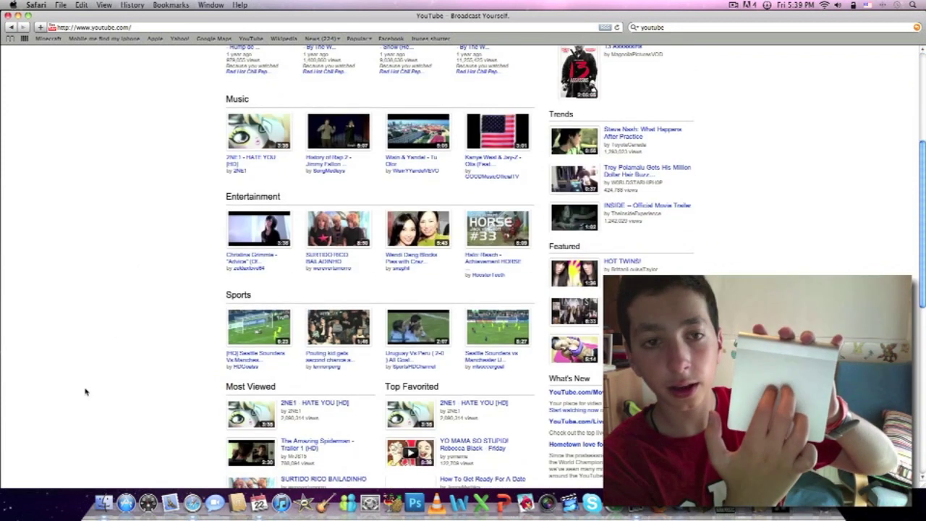
scroll(84, 392, "up", 10)
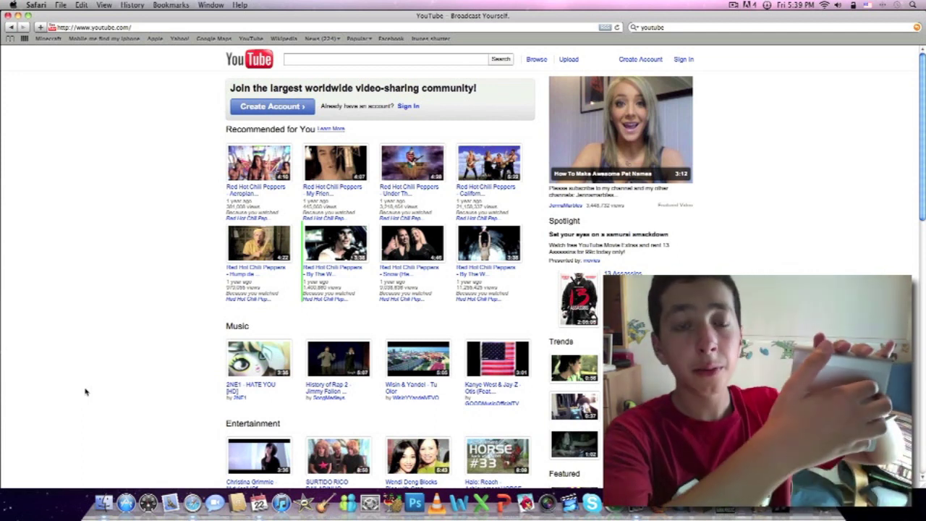
key("super+Tab")
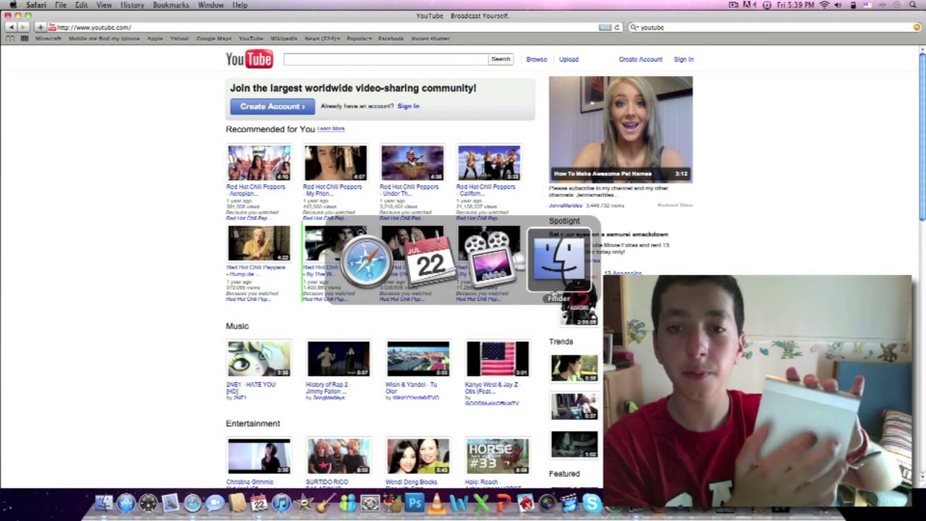
Dismiss the app switcher, return to Safari via Exposé, and go back to minecraft.net.
key("Escape")
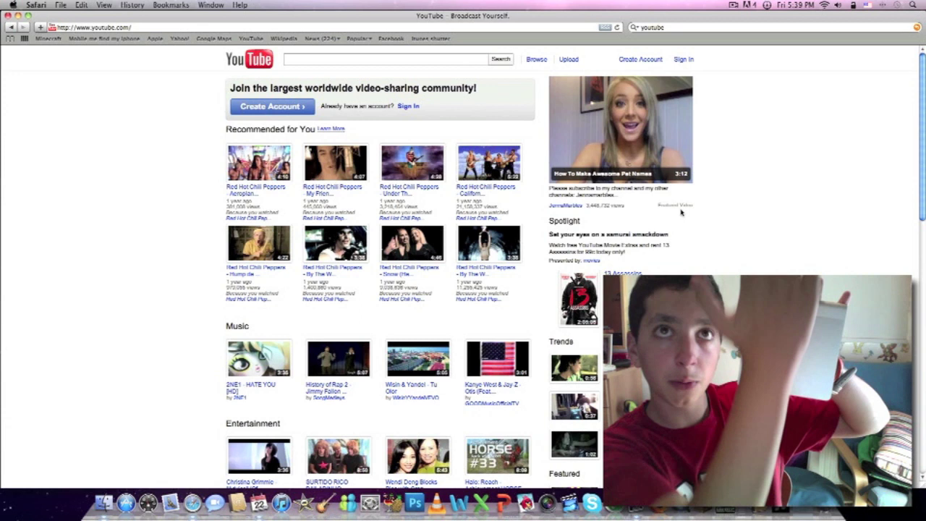
key("F9")
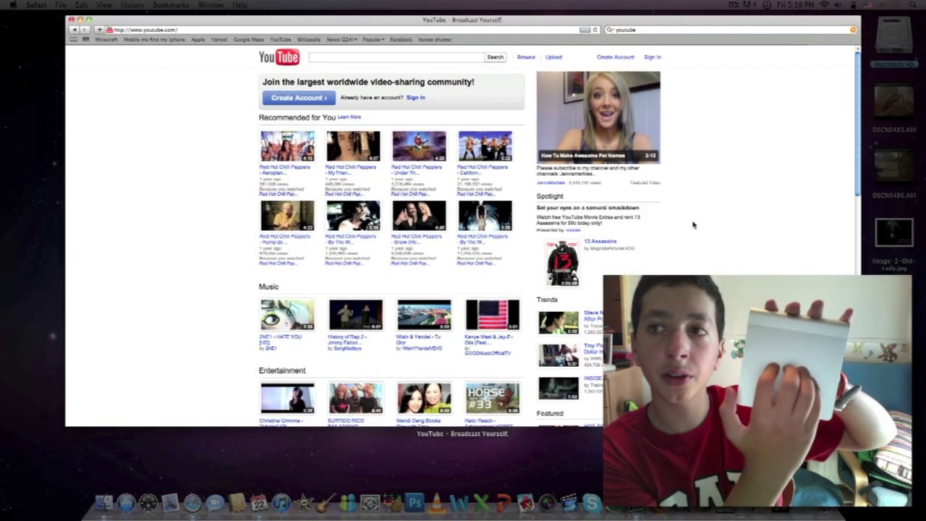
left_click(692, 225)
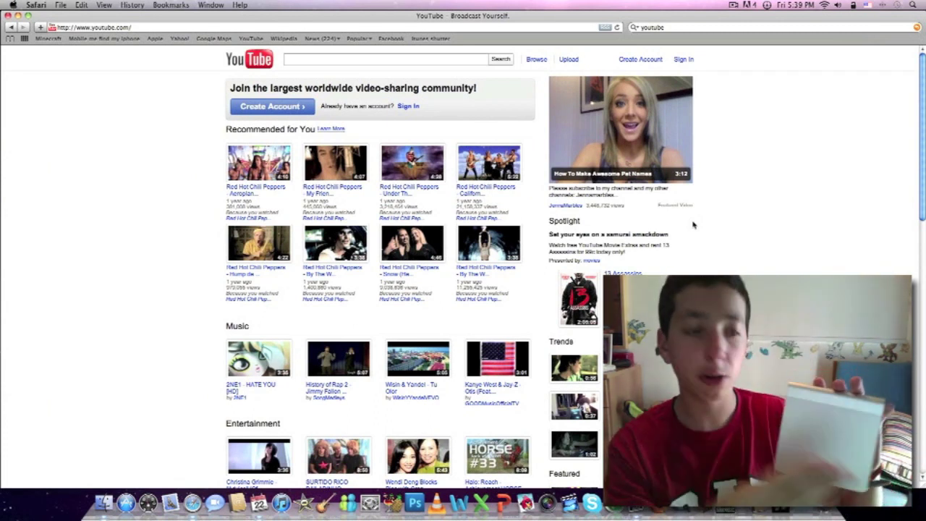
key("super+bracketleft")
key("super+bracketleft")
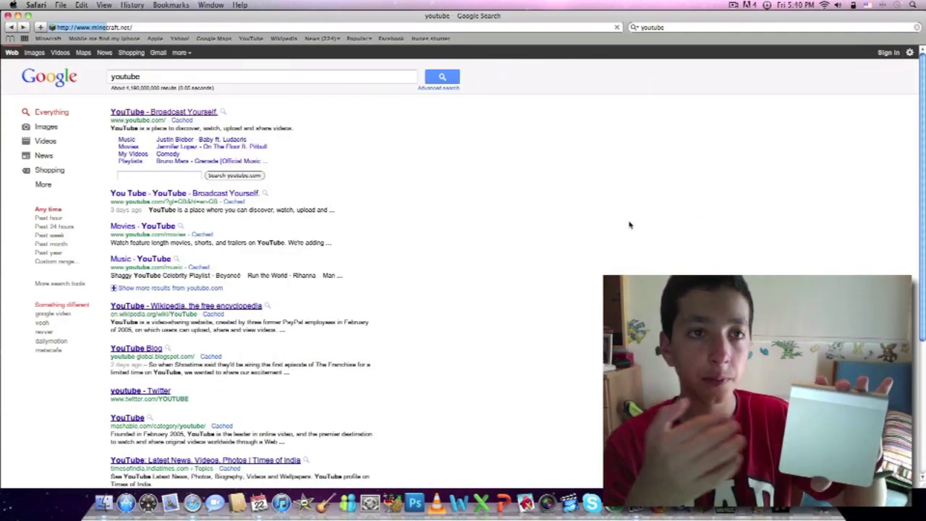
scroll(630, 225, "down", 5)
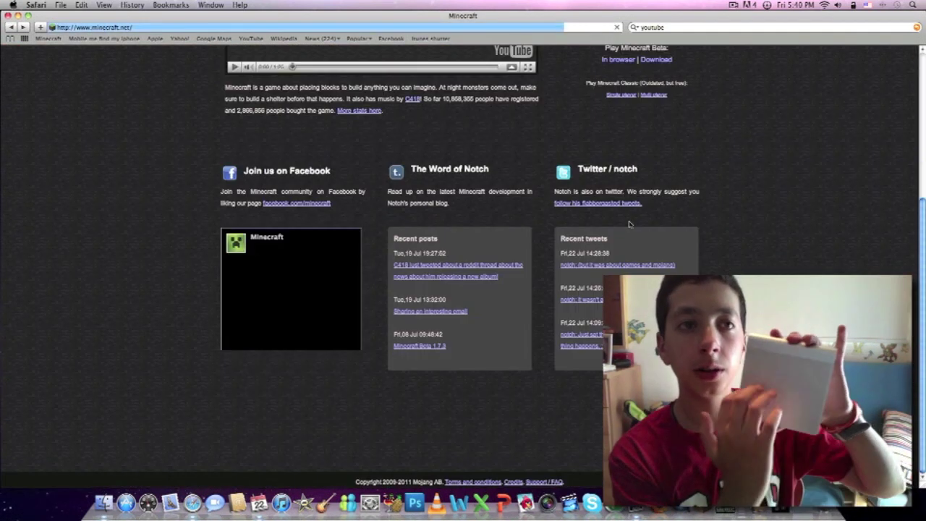